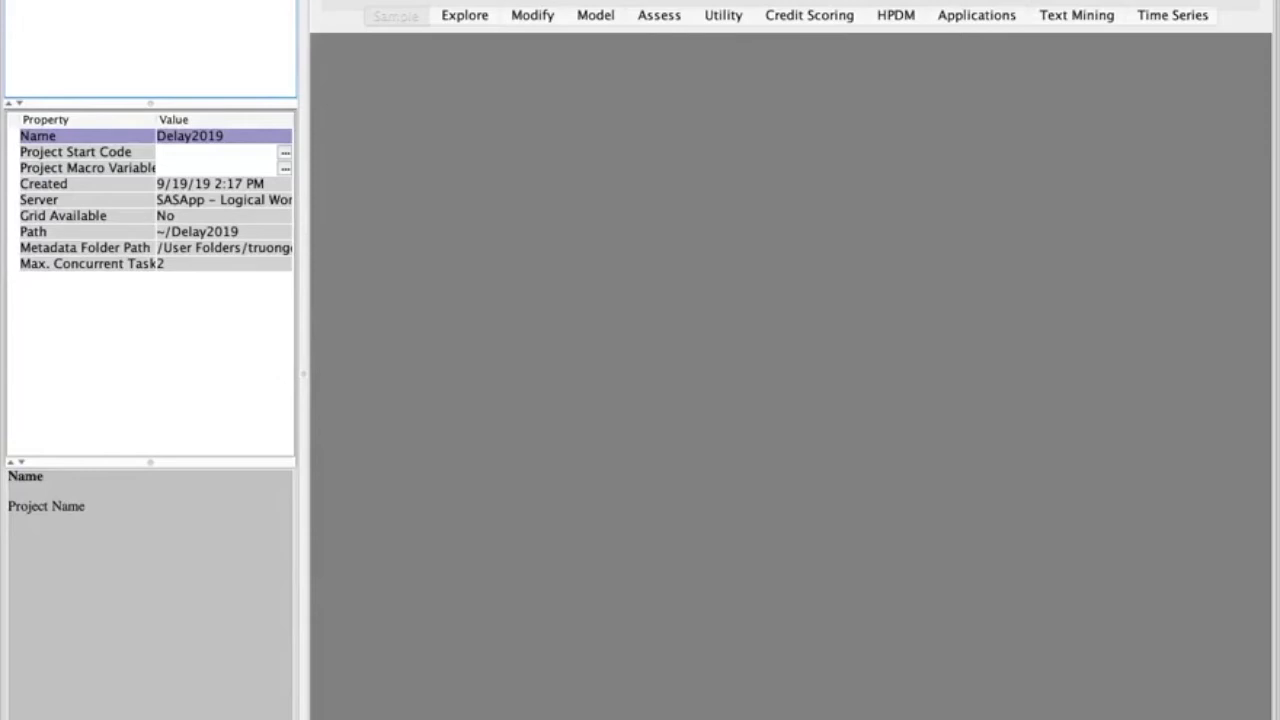
Launch the Library Wizard from the File menu for the Delay2019 project
key("alt+f")
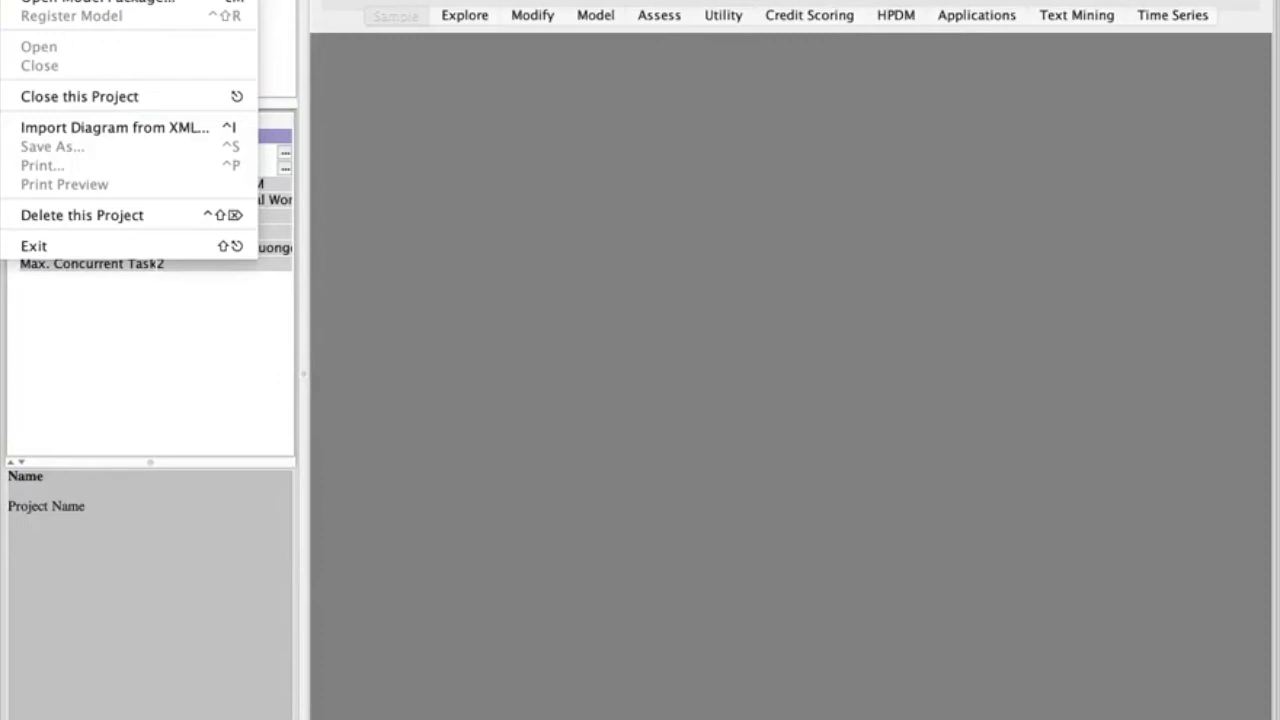
key("Escape")
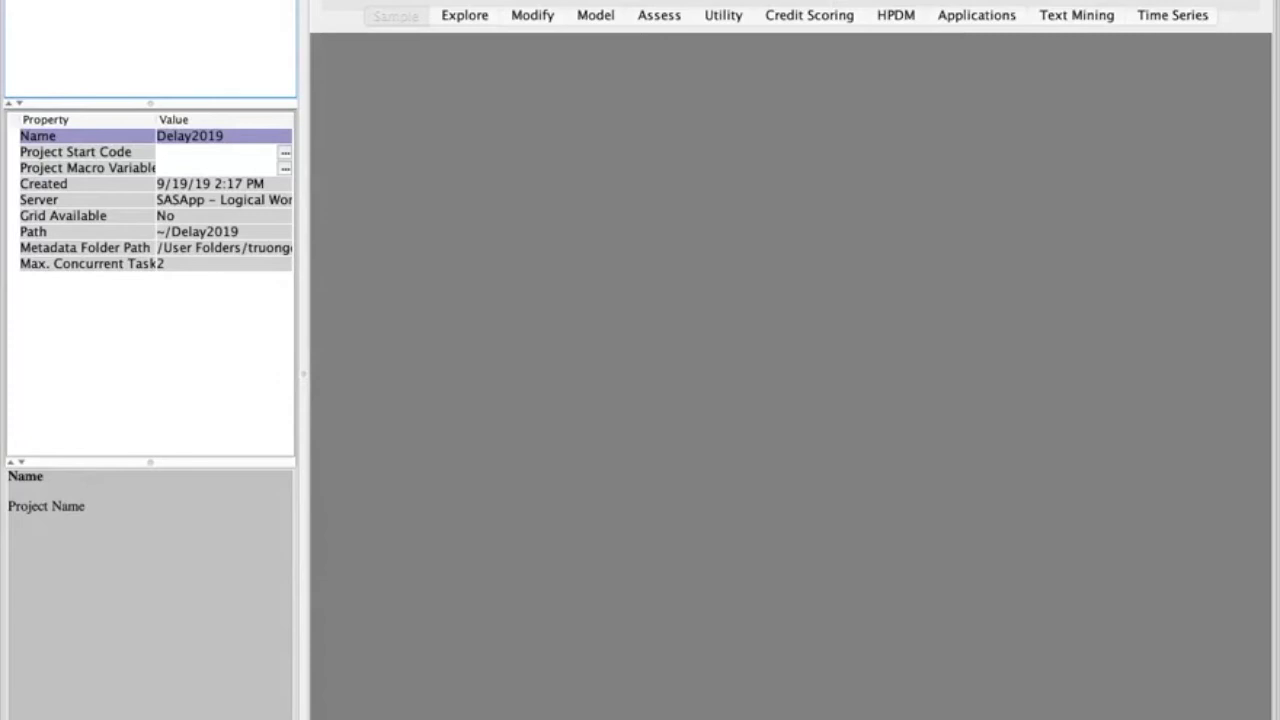
key("alt+f")
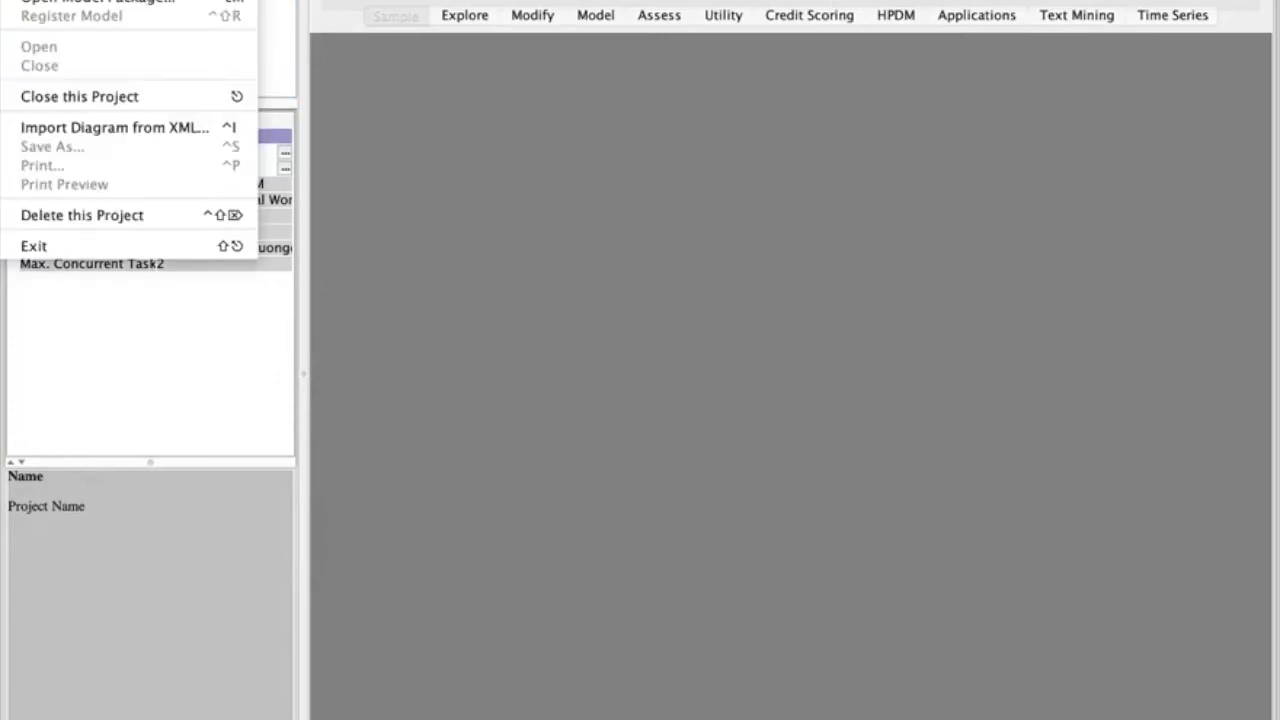
key("Return")
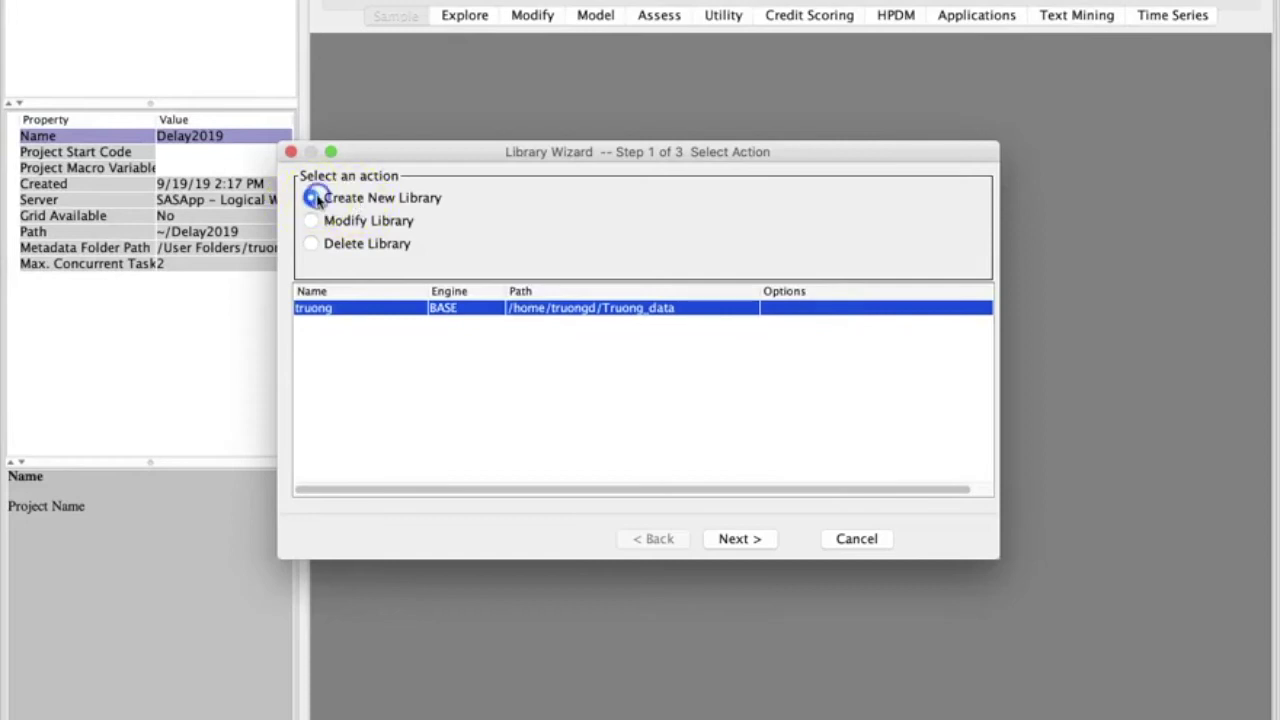
Choose to create a new library and name it 'project'
left_click(737, 538)
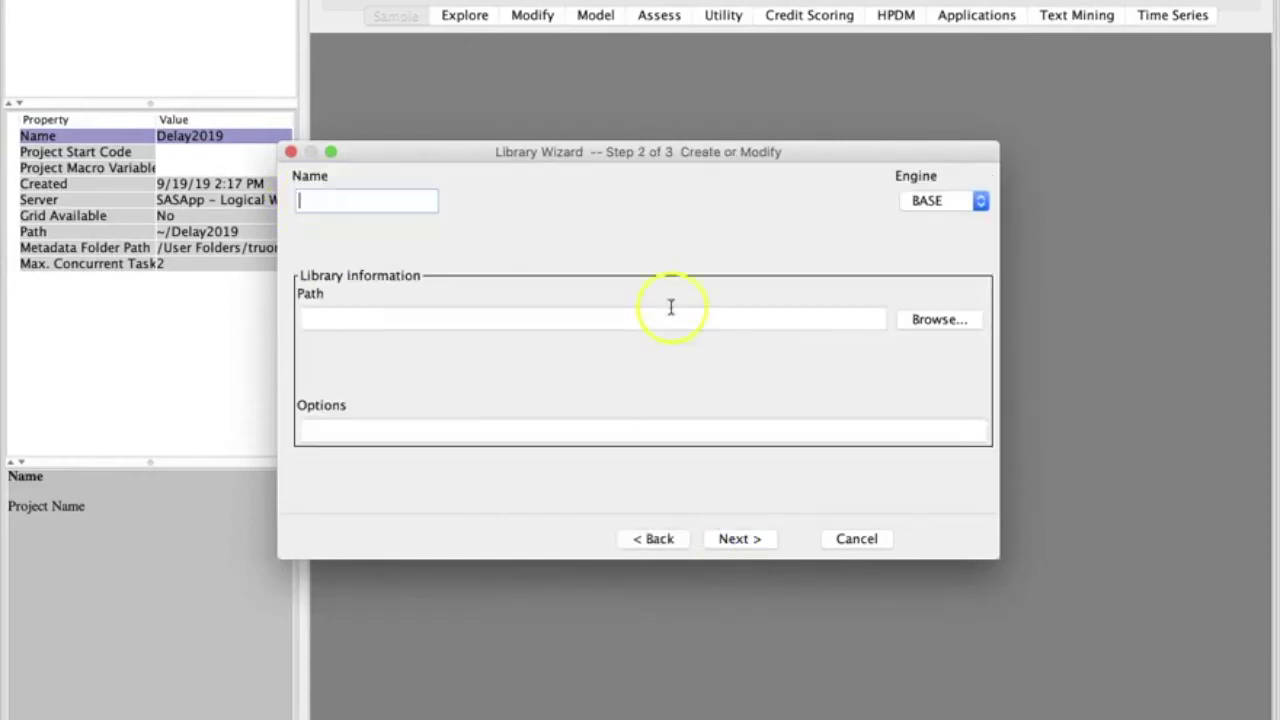
type("pro")
type("ject")
In SAS Studio in Chrome, view the Truong_data folder's properties
key("super+Tab")
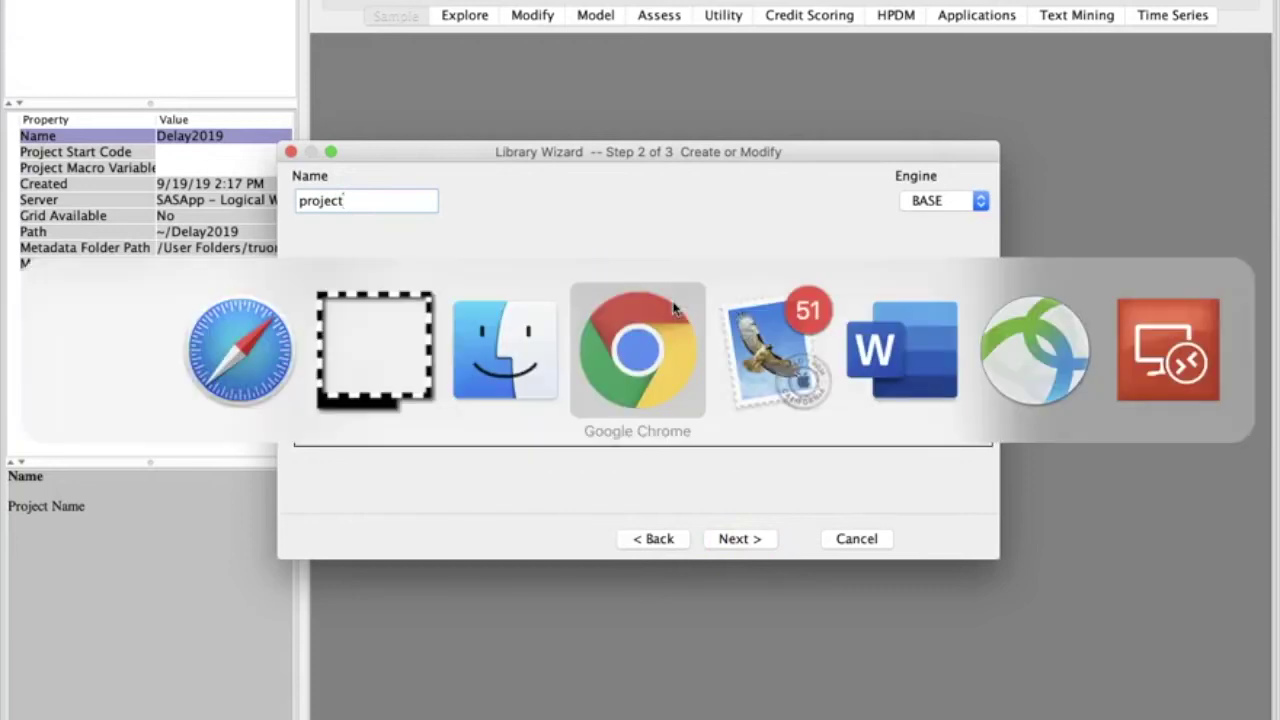
key("super+Tab")
key("super+Tab")
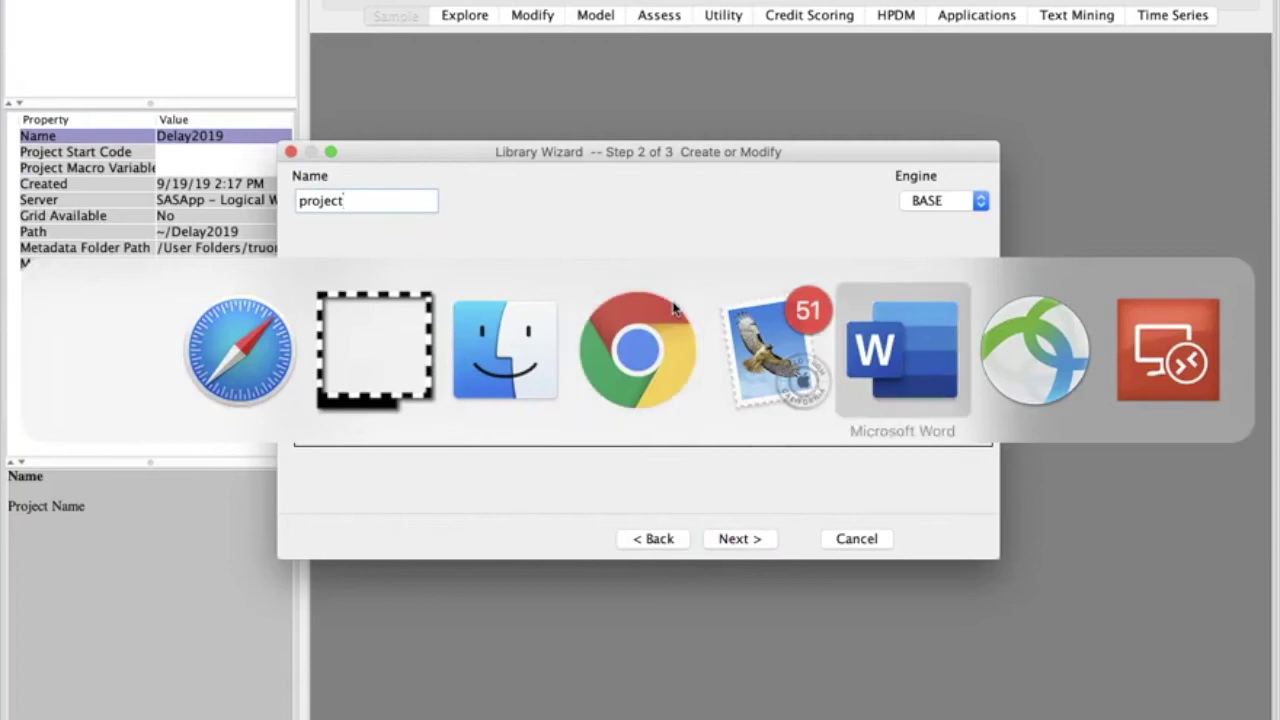
key("super+Tab")
key("super+Tab")
key("super+Tab")
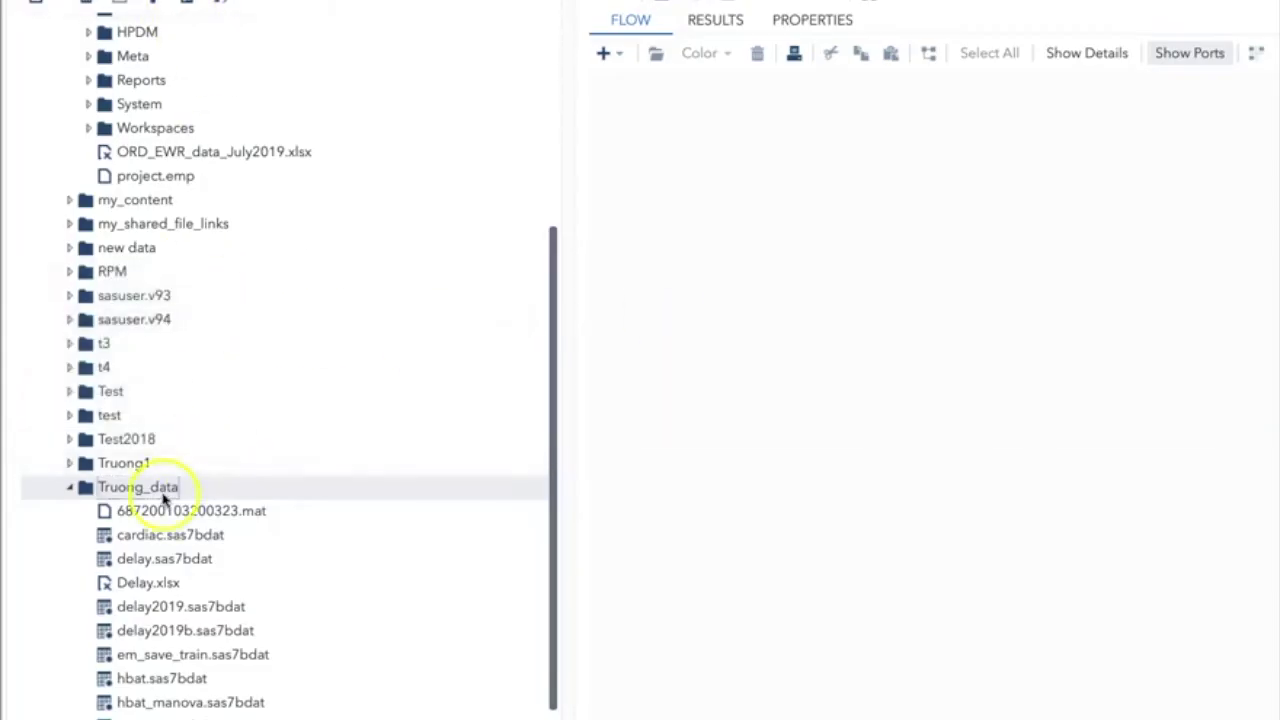
right_click(178, 488)
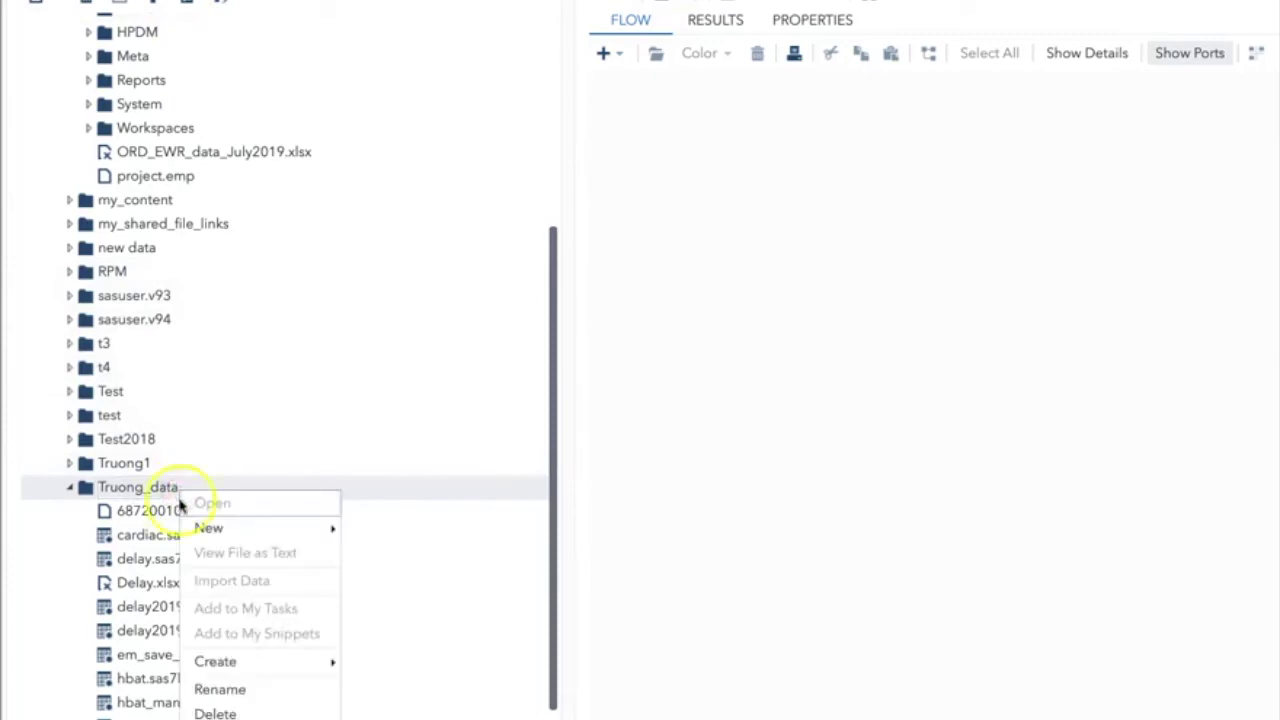
left_click(264, 690)
left_click(215, 719)
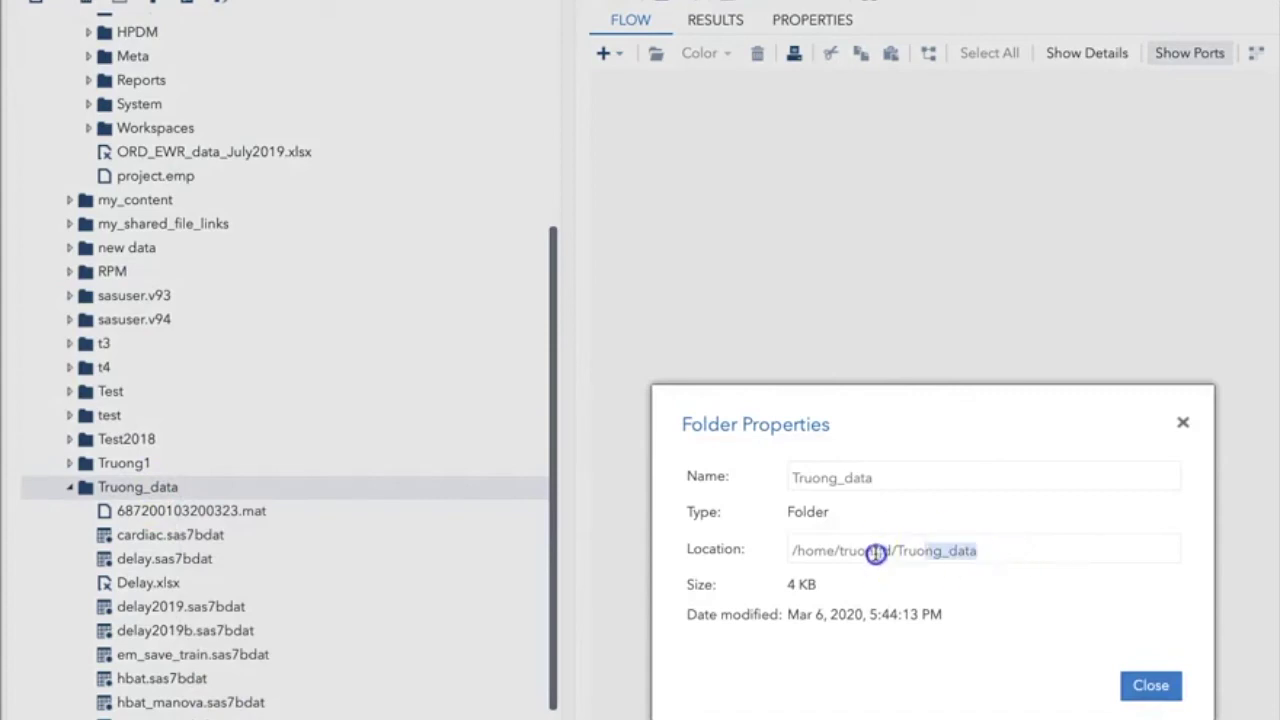
Copy the location /home/truongd/Truong_data and return to Enterprise Miner
left_click_drag(1003, 556, 790, 551)
right_click(834, 551)
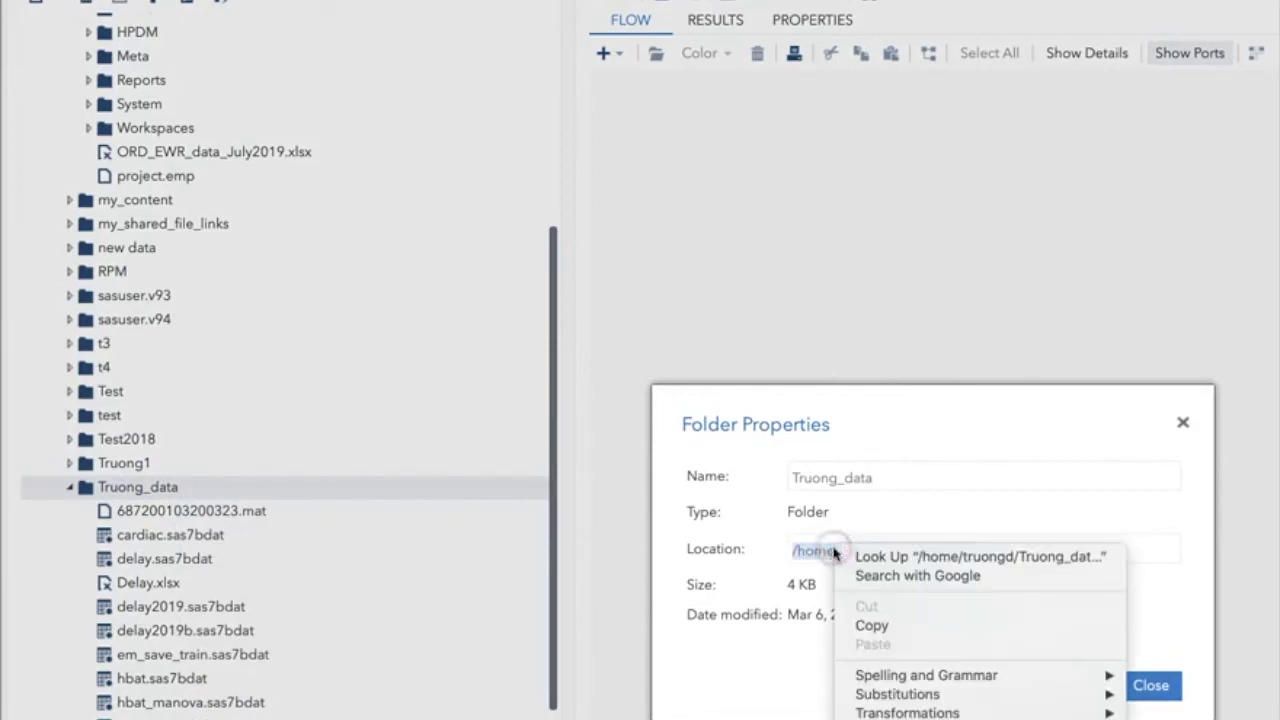
left_click(866, 622)
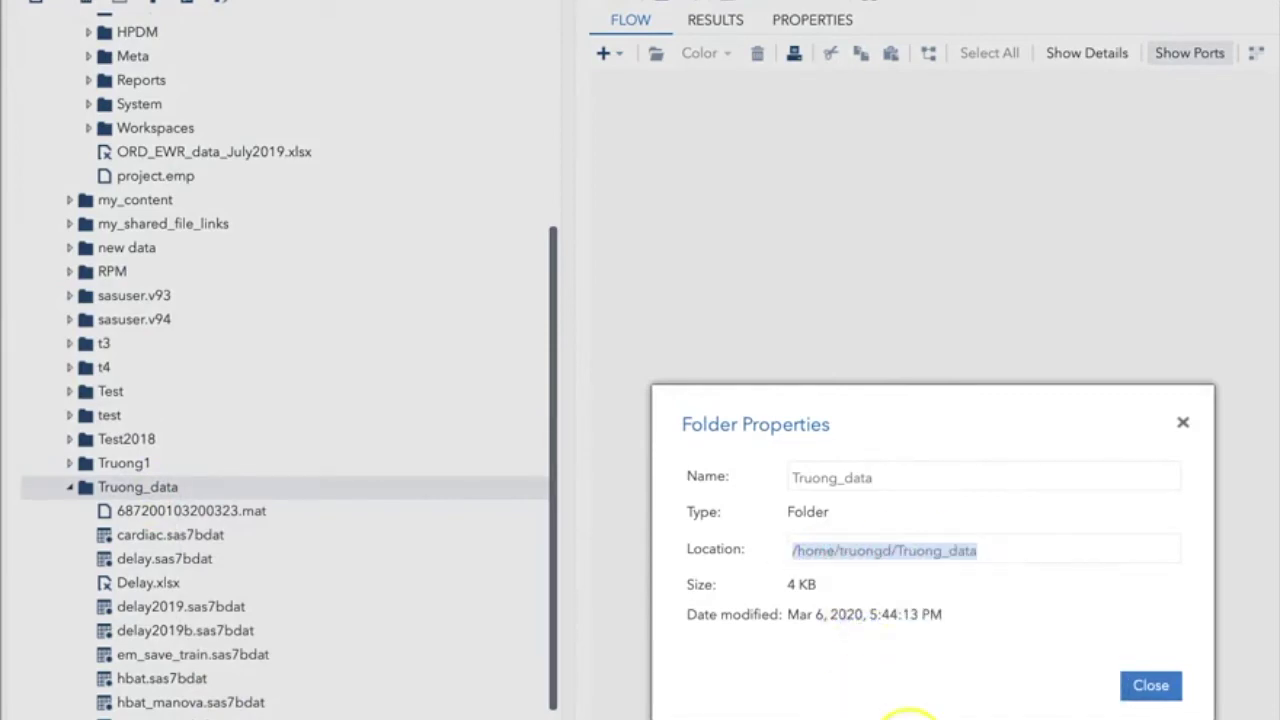
key("super+Tab")
key("Tab")
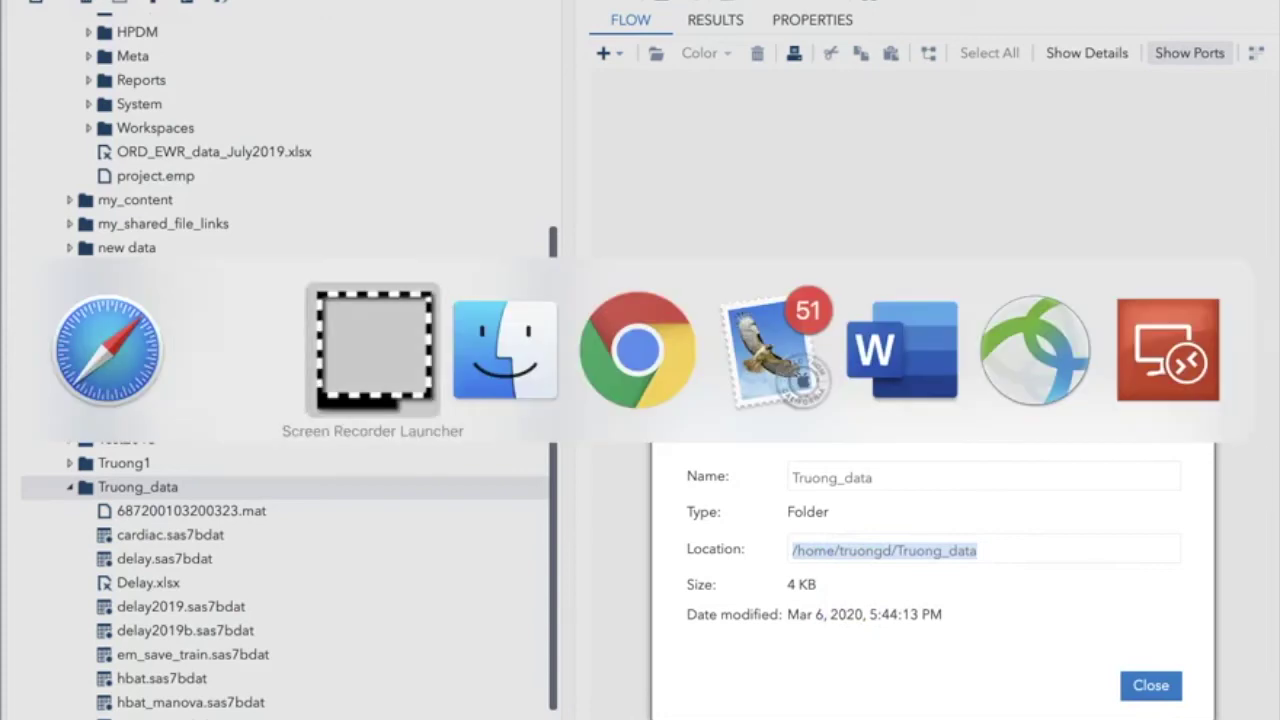
key("Tab")
key("Tab")
key("Tab")
key("Tab")
key("Tab")
key("Tab")
key("Tab")
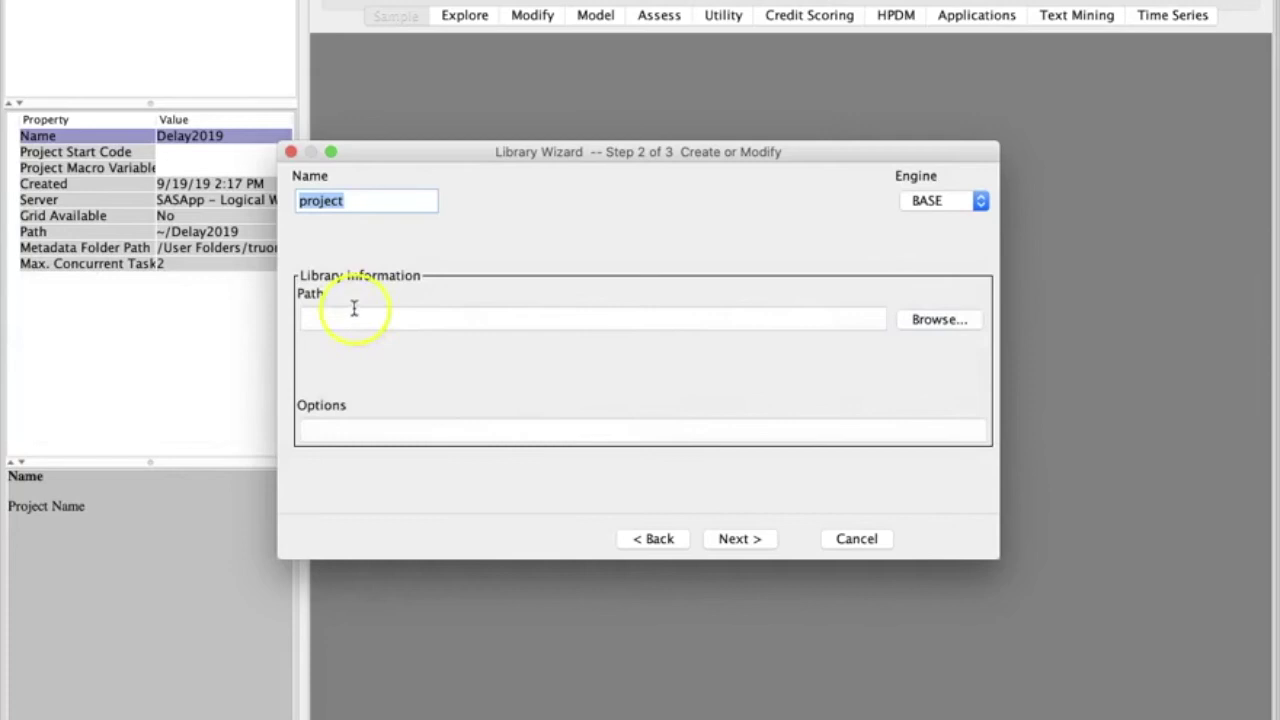
Set the library path to /home/truongd/Truong_data and create the 'project' BASE library
left_click(351, 318)
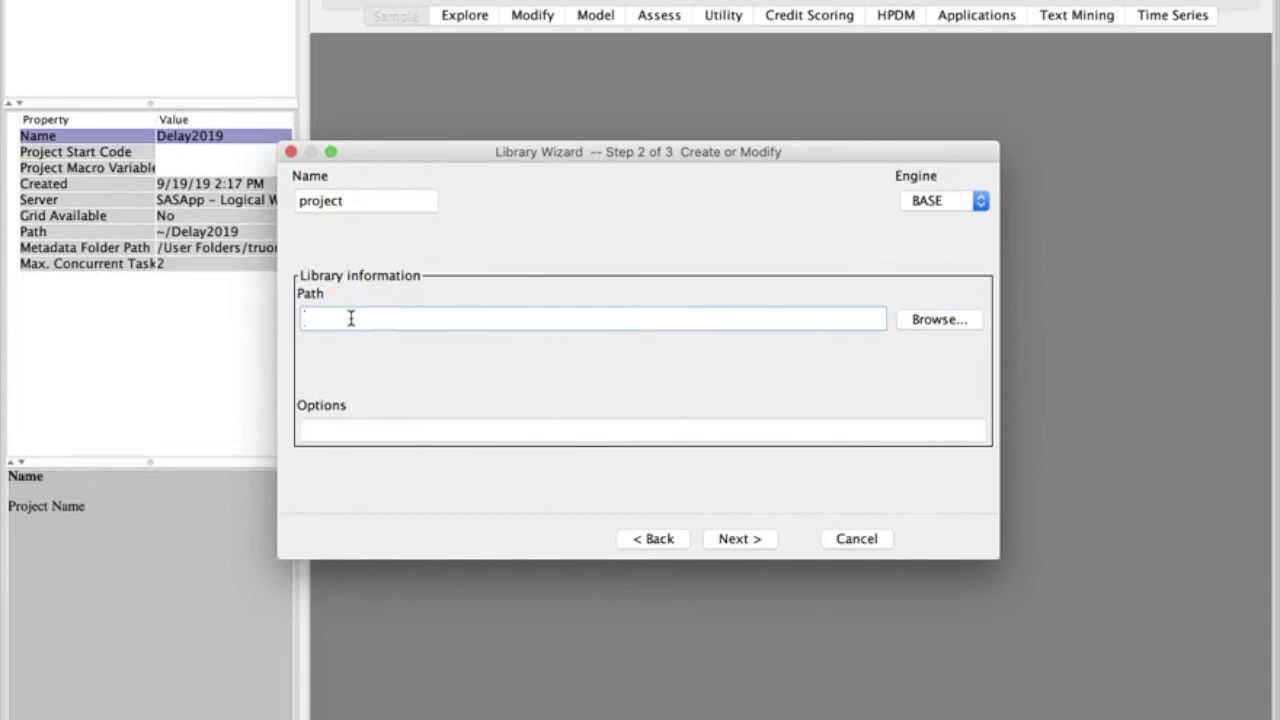
type("/home/truongd/Truong_data")
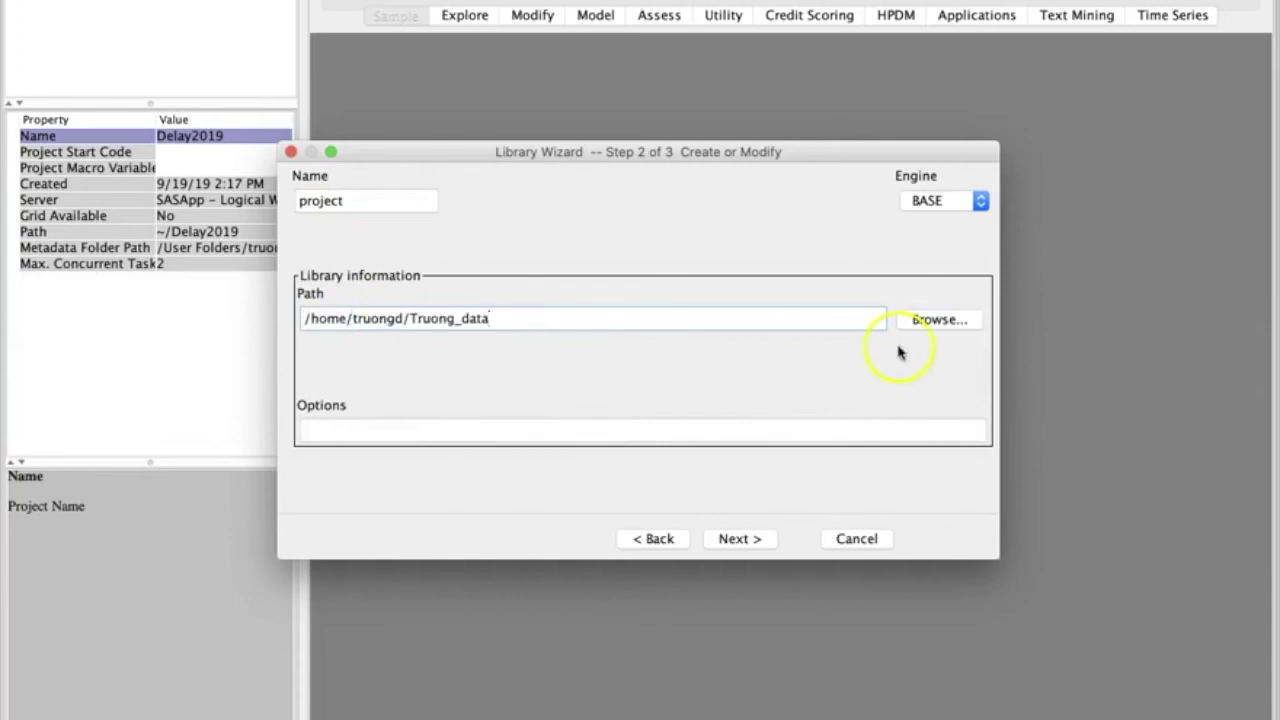
left_click(760, 538)
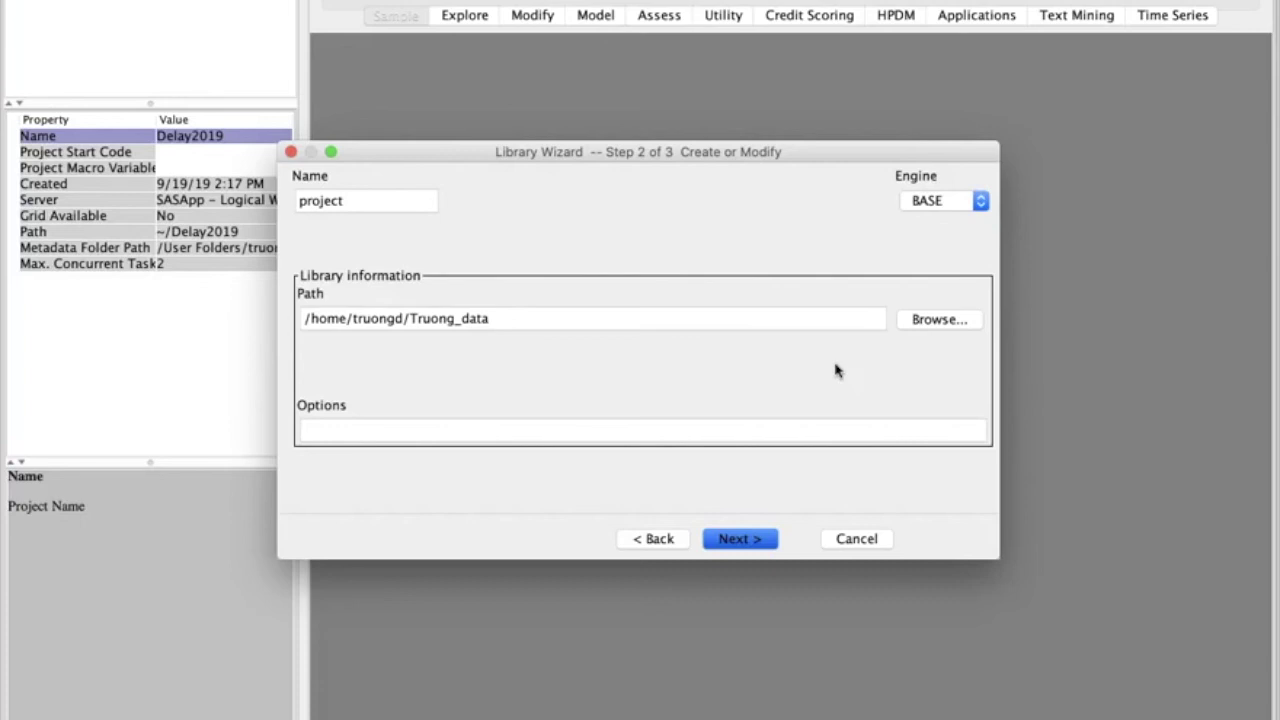
key("Return")
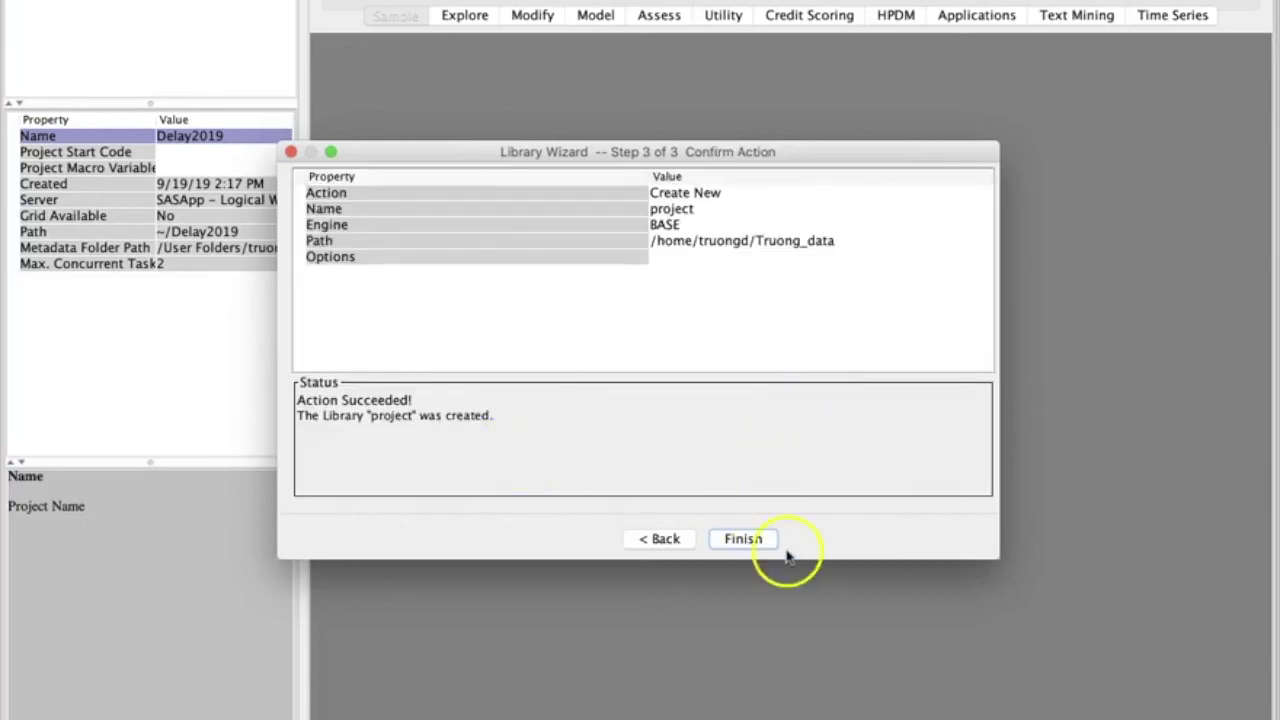
Finish the Library Wizard and continue the Data Source Wizard with SAS Table as source
left_click(746, 540)
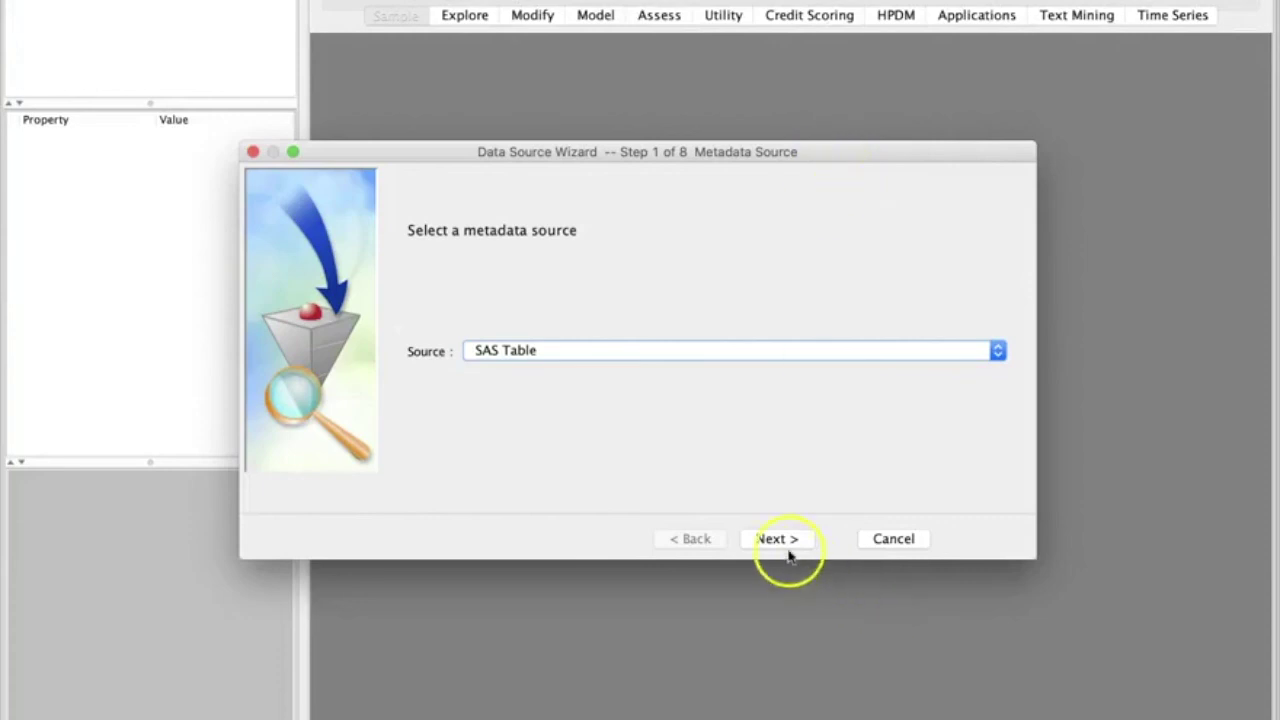
left_click(779, 541)
Browse into the Project library's tables and select the Cardiac table
left_click(964, 351)
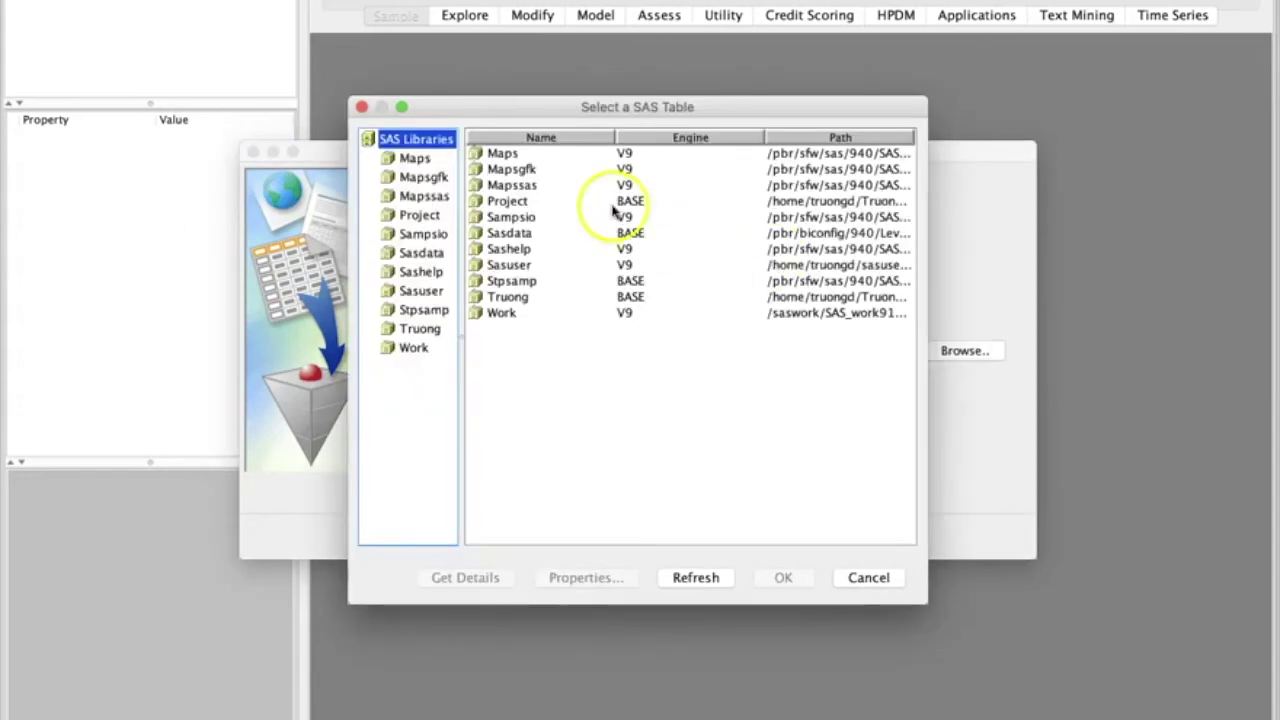
left_click(508, 203)
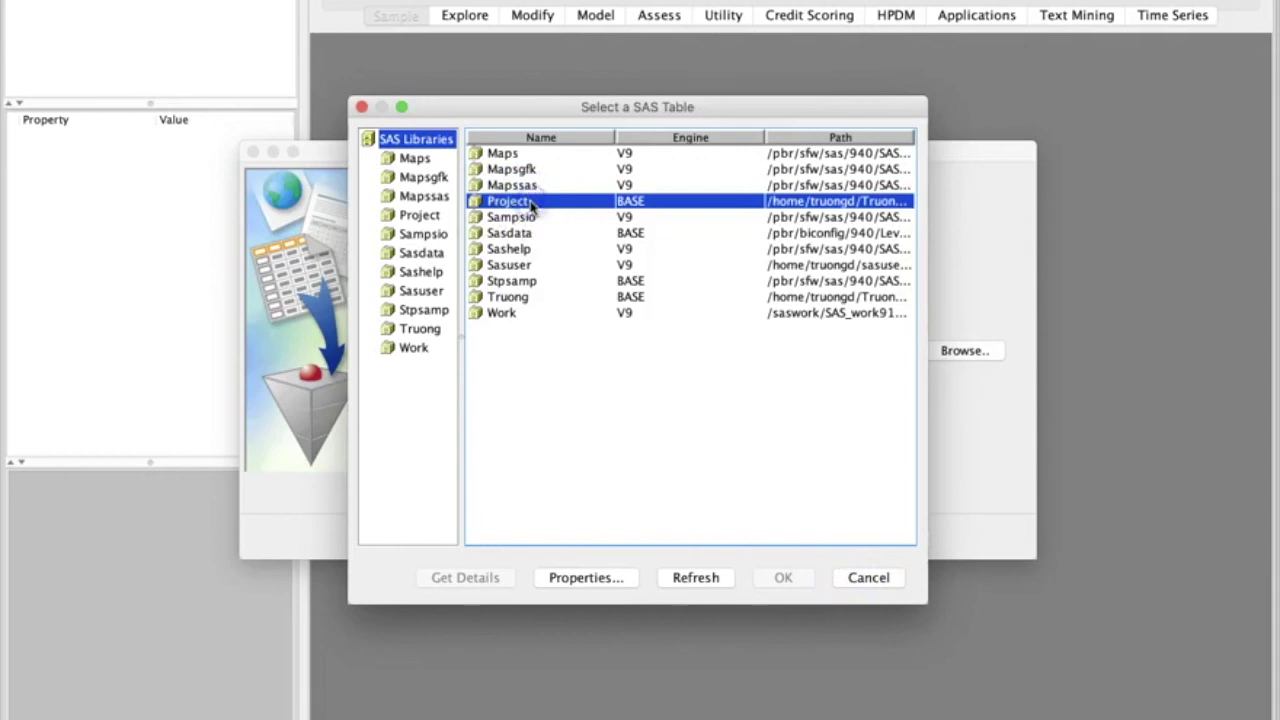
double_click(628, 203)
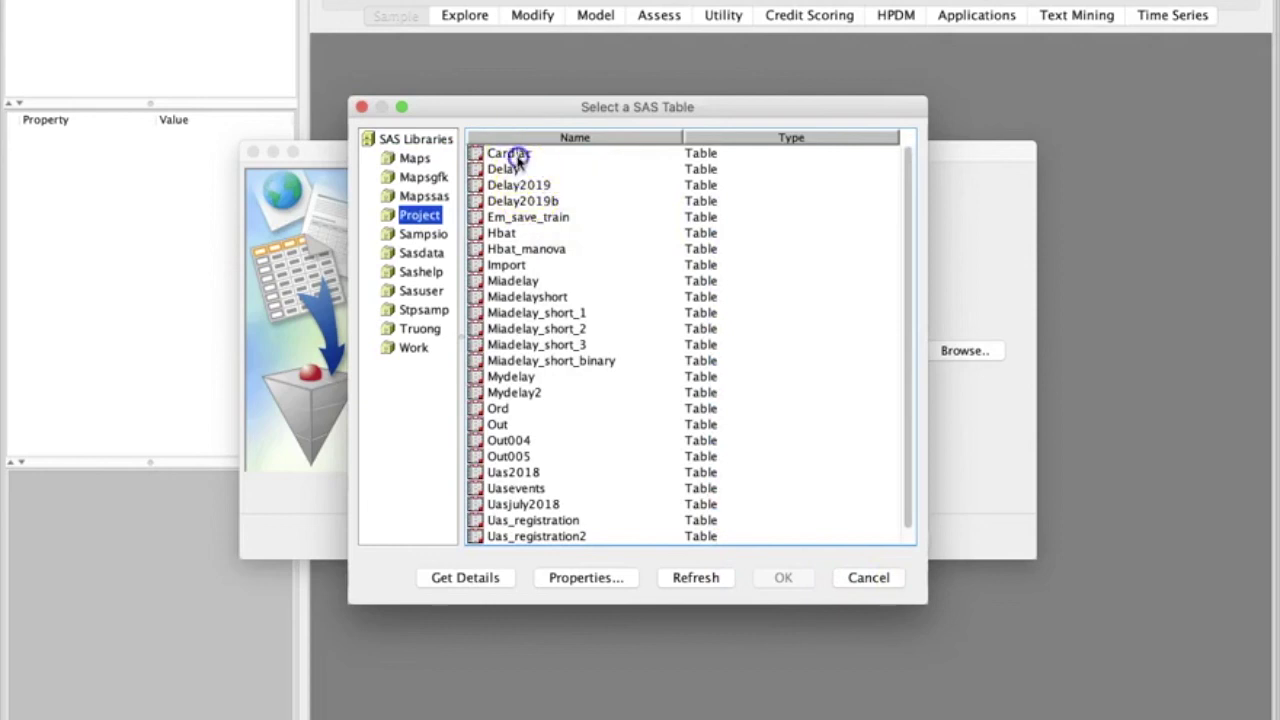
left_click(518, 156)
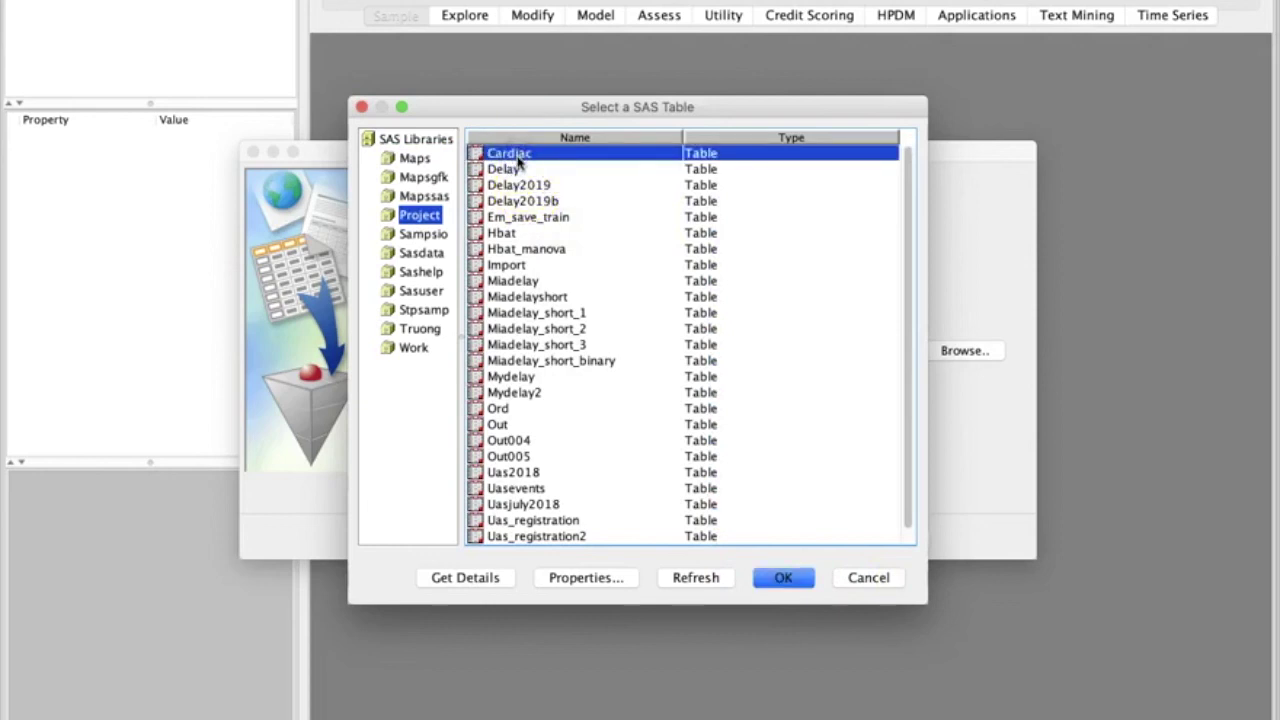